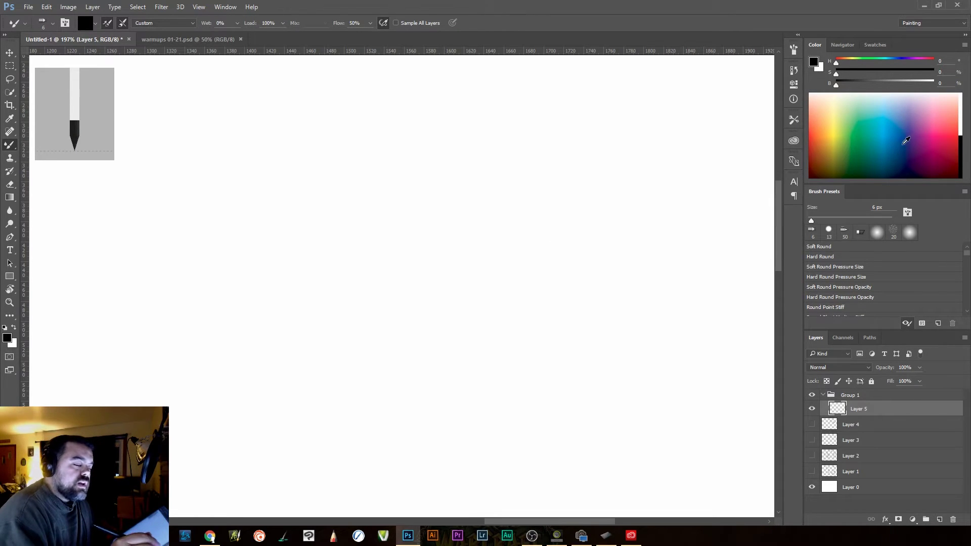
# Load the Kyle_Gouache_Mini tool presets, replacing the current presets
pyautogui.click(793, 119)
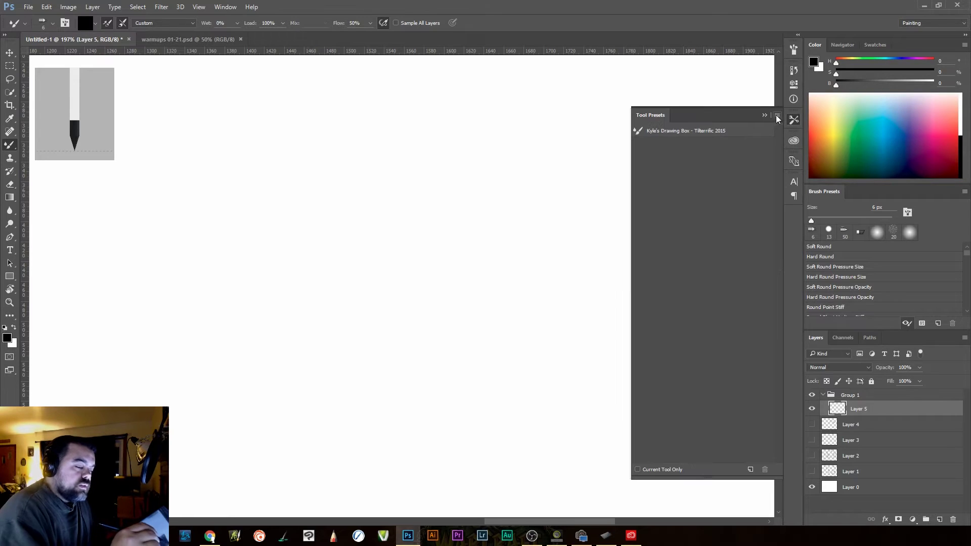
pyautogui.click(777, 116)
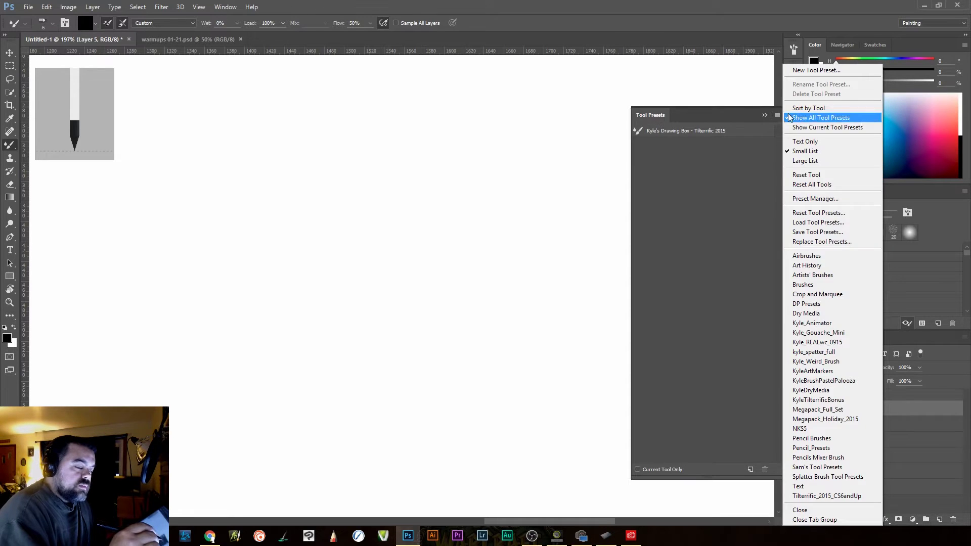
pyautogui.click(833, 338)
pyautogui.click(441, 203)
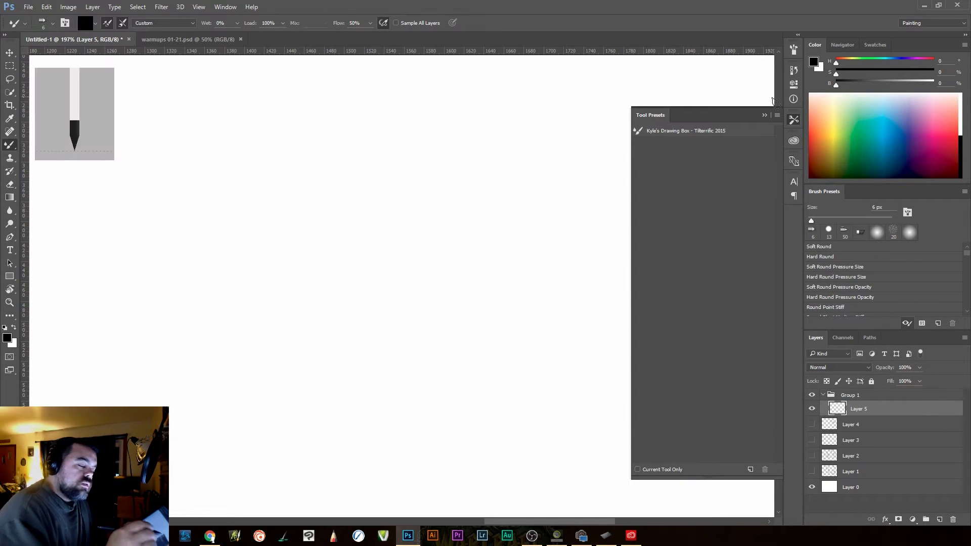
# Paint a muted purple diagonal stroke with the Gouache Blair 70 preset
pyautogui.click(716, 180)
pyautogui.moveTo(909, 133); pyautogui.dragTo(909, 117)
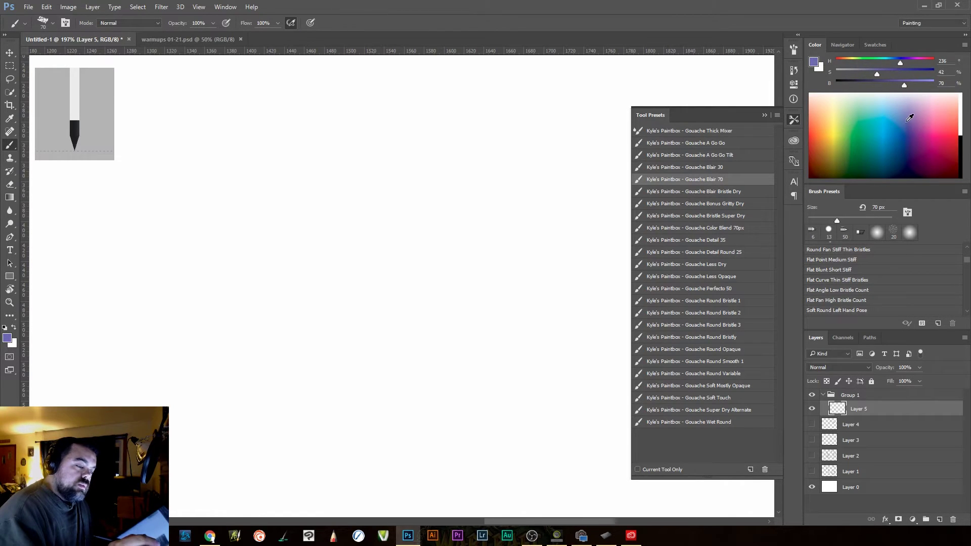
pyautogui.moveTo(483, 230); pyautogui.dragTo(440, 270)
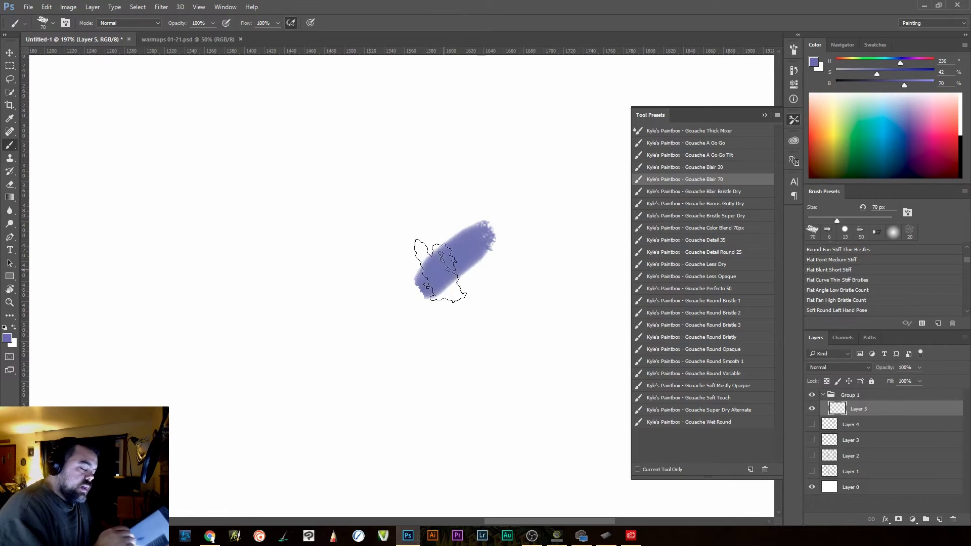
pyautogui.click(794, 120)
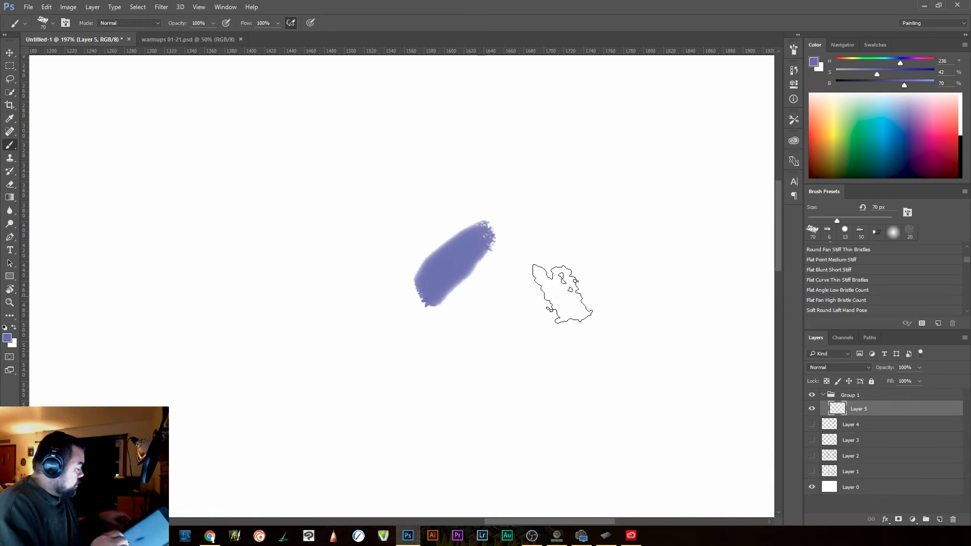
pyautogui.moveTo(585, 316)
pyautogui.mouseDown()
pyautogui.moveTo(512, 340)
pyautogui.moveTo(531, 327)
pyautogui.moveTo(520, 332)
pyautogui.moveTo(549, 320)
pyautogui.moveTo(533, 364)
pyautogui.moveTo(514, 372)
pyautogui.moveTo(491, 359)
pyautogui.mouseUp()
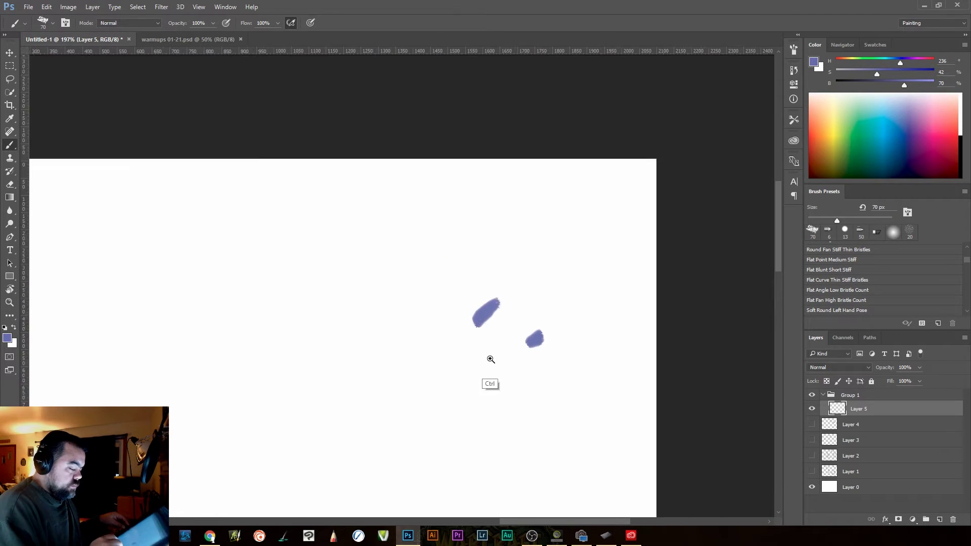
# Paint overlapping diagonal purple strokes into a broad patch on the canvas
pyautogui.moveTo(436, 328)
pyautogui.mouseDown()
pyautogui.moveTo(568, 263)
pyautogui.moveTo(470, 321)
pyautogui.mouseUp()
pyautogui.moveTo(524, 282)
pyautogui.mouseDown()
pyautogui.moveTo(442, 341)
pyautogui.moveTo(447, 359)
pyautogui.mouseUp()
pyautogui.moveTo(554, 298); pyautogui.dragTo(443, 381)
pyautogui.moveTo(536, 283)
pyautogui.mouseDown()
pyautogui.moveTo(470, 334)
pyautogui.moveTo(430, 329)
pyautogui.moveTo(472, 273)
pyautogui.moveTo(397, 356)
pyautogui.mouseUp()
pyautogui.moveTo(546, 265); pyautogui.dragTo(430, 354)
pyautogui.moveTo(551, 296)
pyautogui.mouseDown()
pyautogui.moveTo(437, 384)
pyautogui.moveTo(428, 405)
pyautogui.mouseUp()
pyautogui.moveTo(455, 354); pyautogui.dragTo(420, 410)
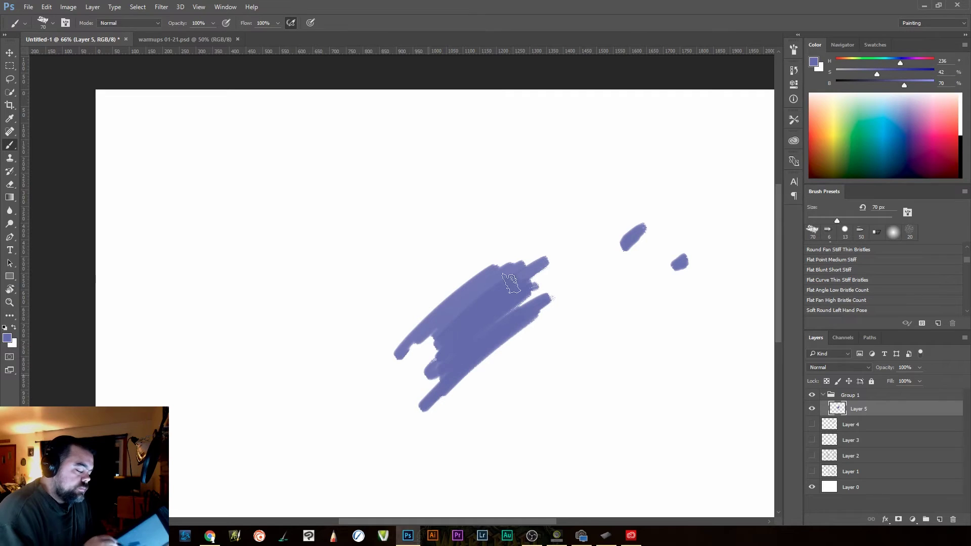
pyautogui.moveTo(476, 283); pyautogui.dragTo(410, 353)
pyautogui.moveTo(534, 245)
pyautogui.mouseDown()
pyautogui.moveTo(471, 281)
pyautogui.moveTo(402, 359)
pyautogui.mouseUp()
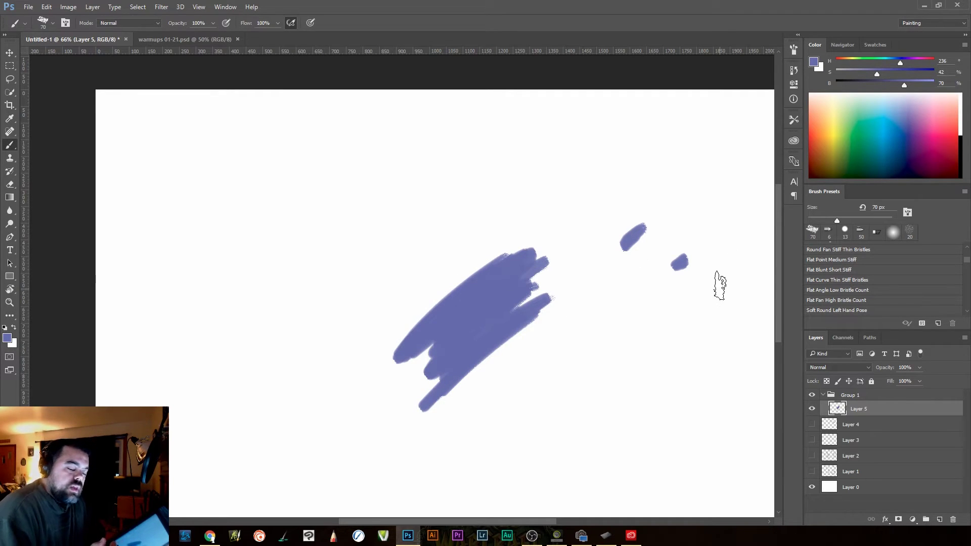
pyautogui.moveTo(521, 268)
pyautogui.mouseDown()
pyautogui.moveTo(552, 312)
pyautogui.moveTo(501, 275)
pyautogui.moveTo(504, 311)
pyautogui.moveTo(491, 279)
pyautogui.moveTo(543, 298)
pyautogui.moveTo(534, 268)
pyautogui.moveTo(552, 291)
pyautogui.mouseUp()
# Add a lighter, less saturated stroke on the upper edge and dark blue strokes on the lower edge
pyautogui.moveTo(877, 76); pyautogui.dragTo(859, 74)
pyautogui.moveTo(406, 334)
pyautogui.mouseDown()
pyautogui.moveTo(386, 348)
pyautogui.moveTo(503, 267)
pyautogui.moveTo(440, 322)
pyautogui.moveTo(536, 274)
pyautogui.mouseUp()
pyautogui.moveTo(857, 71); pyautogui.dragTo(882, 84)
pyautogui.moveTo(445, 375)
pyautogui.mouseDown()
pyautogui.moveTo(490, 329)
pyautogui.moveTo(478, 354)
pyautogui.moveTo(548, 303)
pyautogui.moveTo(445, 369)
pyautogui.moveTo(450, 381)
pyautogui.moveTo(545, 290)
pyautogui.mouseUp()
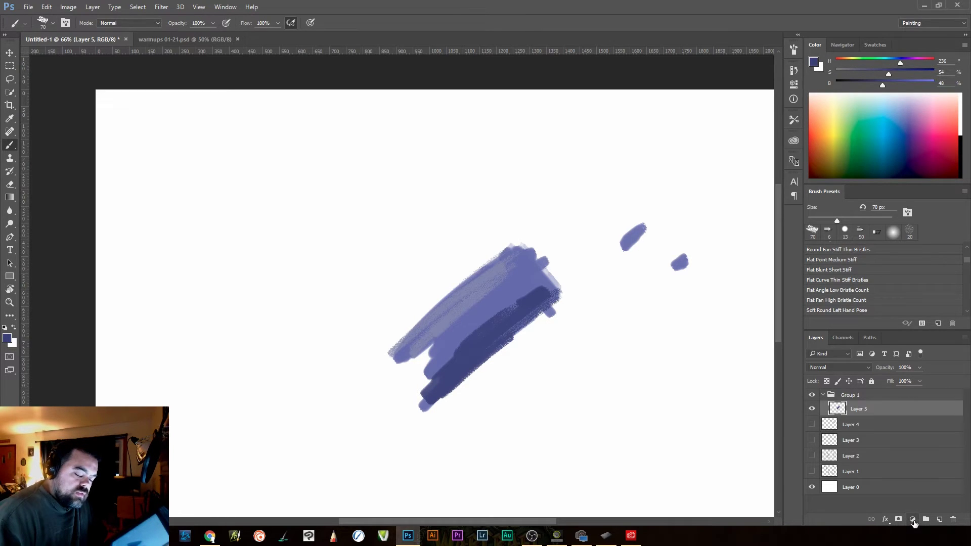
pyautogui.click(913, 519)
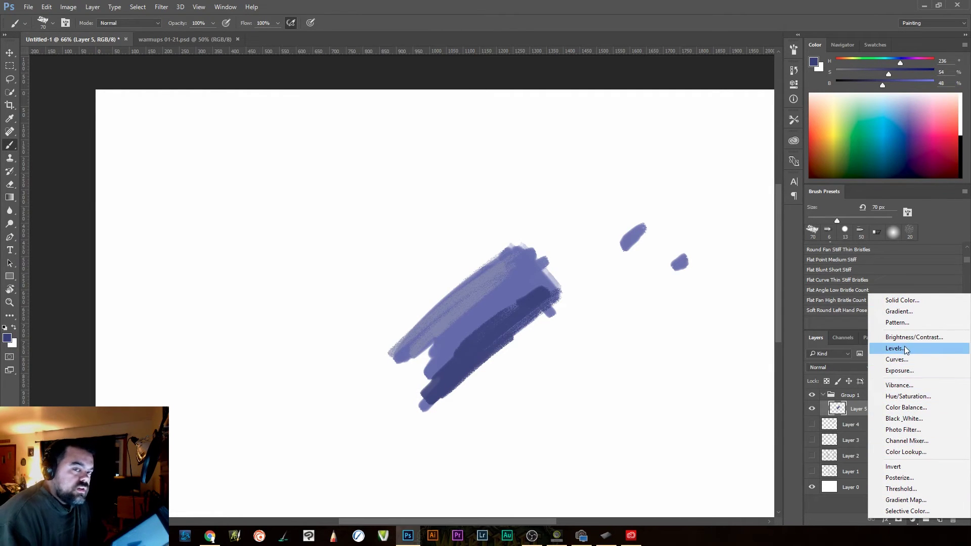
# Add a Hue/Saturation adjustment layer above Layer 5 in Group 1
pyautogui.click(799, 409)
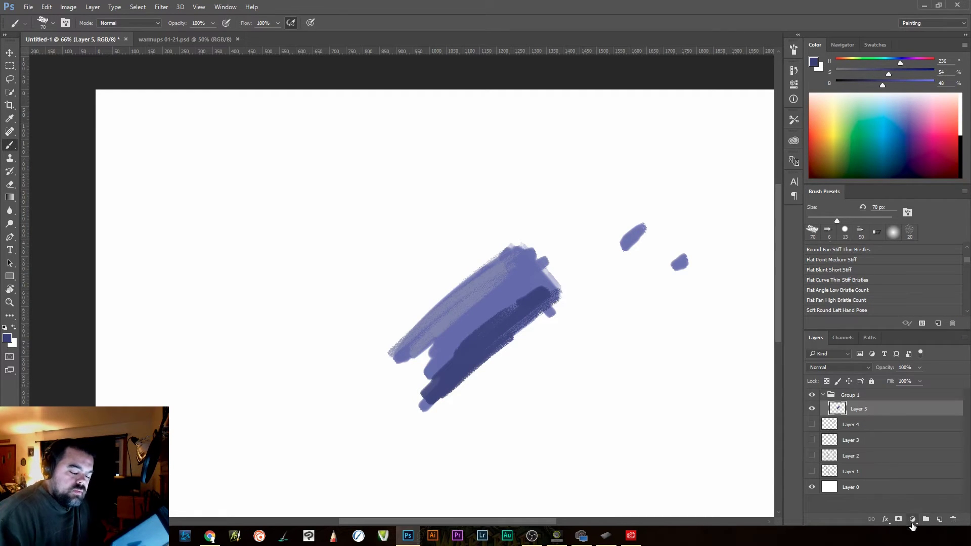
pyautogui.click(911, 521)
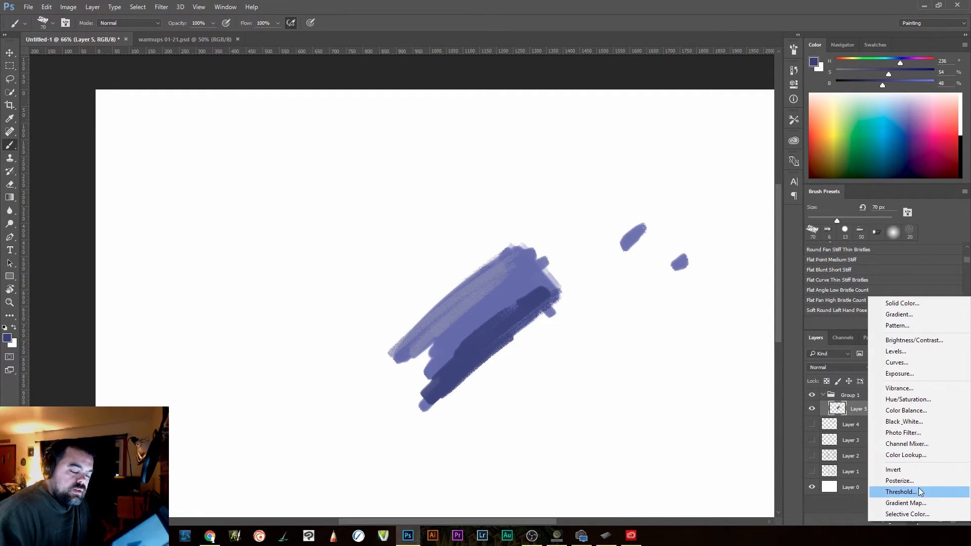
pyautogui.click(924, 399)
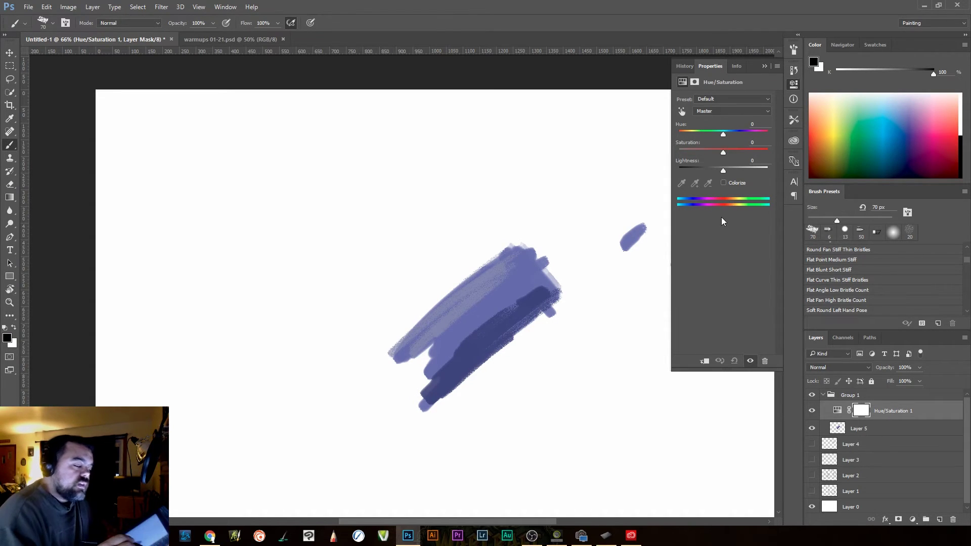
# Shift the strokes' hue and saturation, toggling the adjustment off and on to compare
pyautogui.moveTo(724, 135)
pyautogui.mouseDown()
pyautogui.moveTo(751, 132)
pyautogui.moveTo(689, 135)
pyautogui.moveTo(702, 134)
pyautogui.mouseUp()
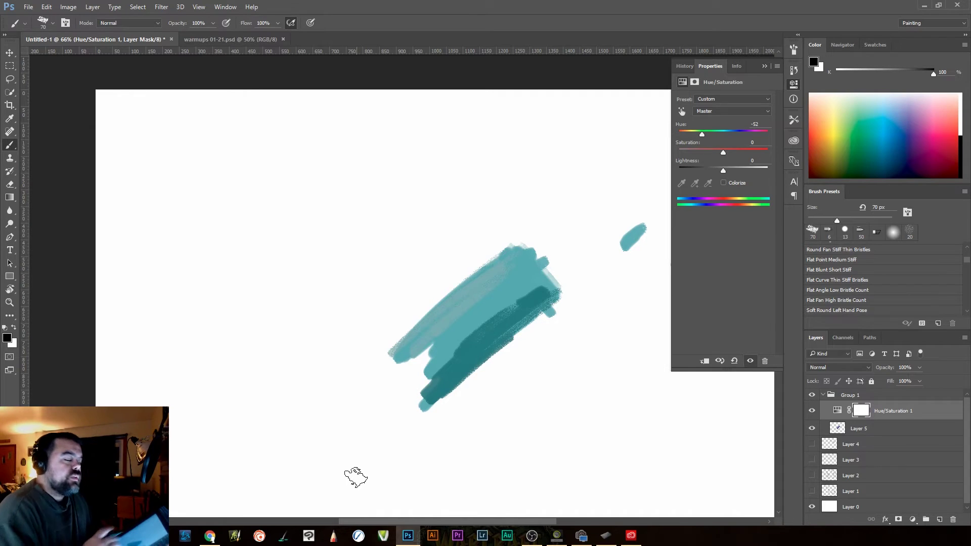
pyautogui.moveTo(736, 149)
pyautogui.mouseDown()
pyautogui.moveTo(749, 150)
pyautogui.moveTo(717, 149)
pyautogui.moveTo(733, 171)
pyautogui.mouseUp()
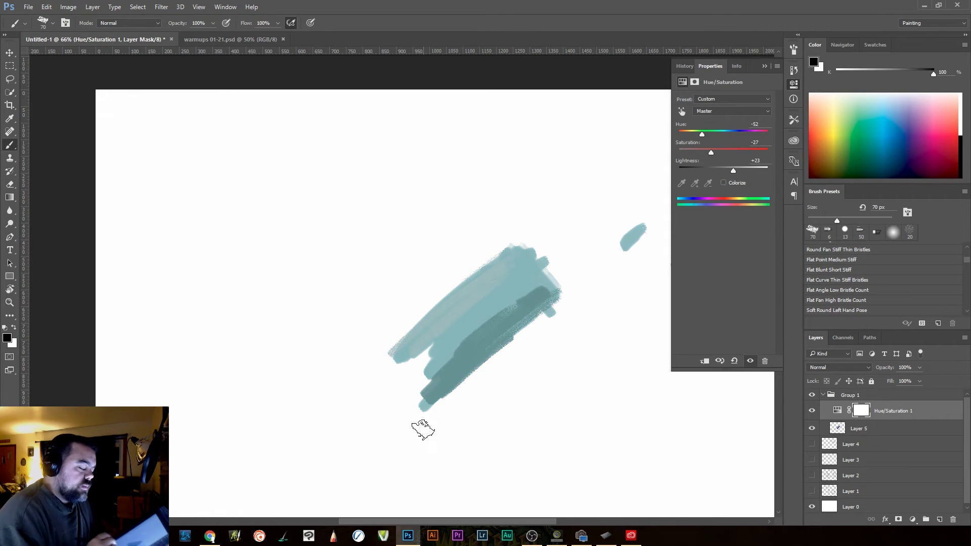
pyautogui.moveTo(701, 135); pyautogui.dragTo(724, 135)
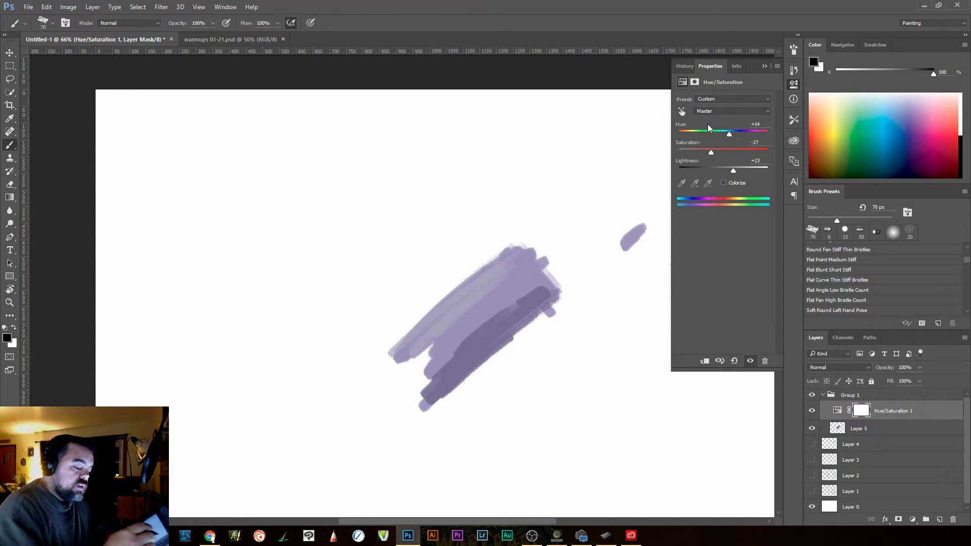
pyautogui.click(812, 412)
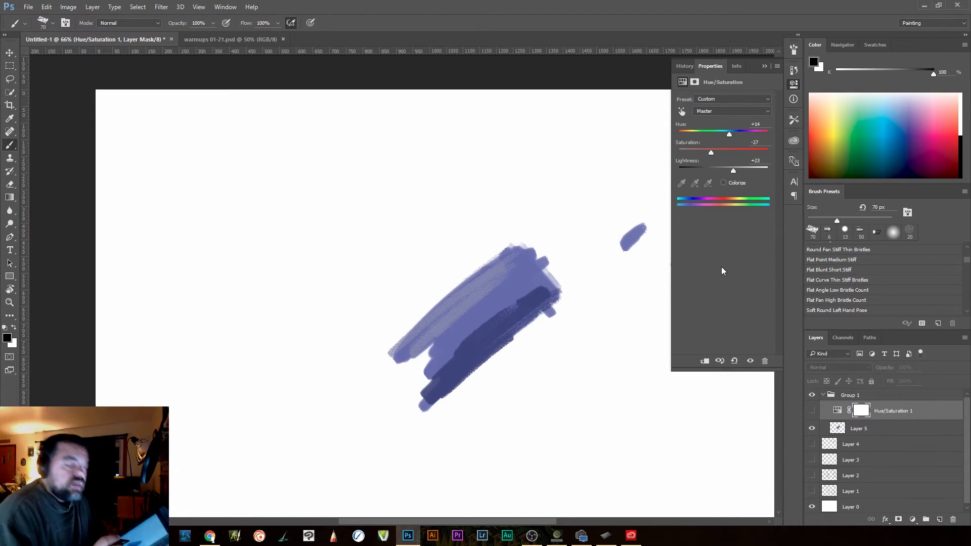
pyautogui.click(812, 411)
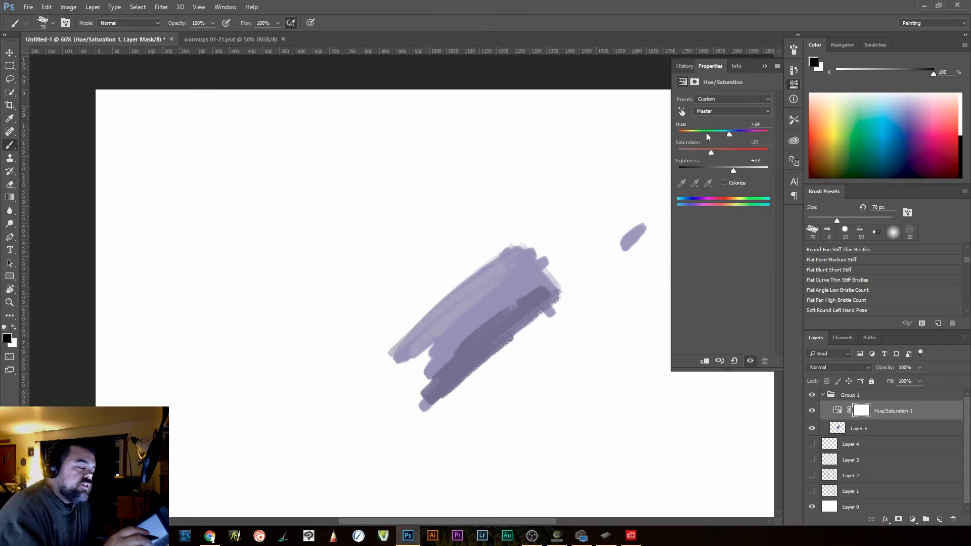
# Try Colorize, then turn it off and settle at Hue -27, Saturation +38, Lightness +23
pyautogui.click(723, 183)
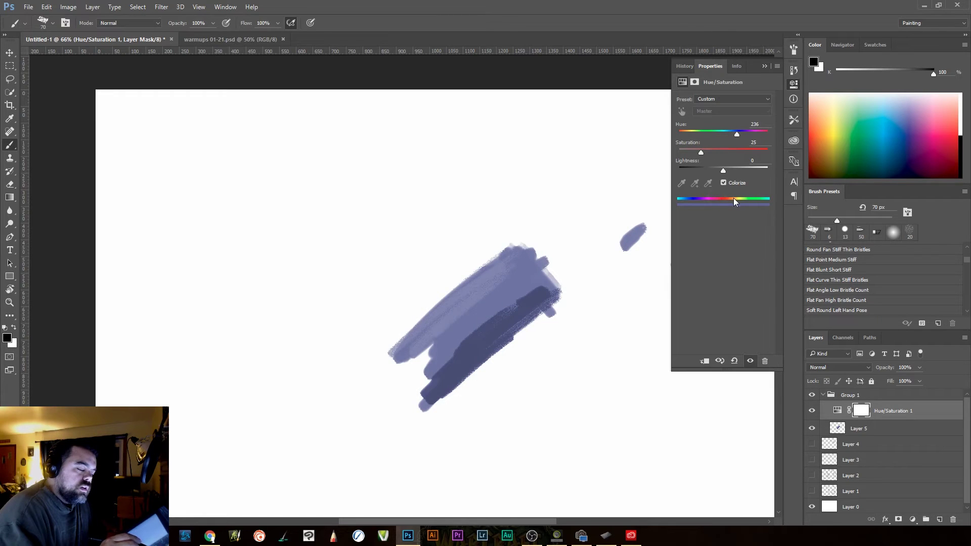
pyautogui.moveTo(737, 136)
pyautogui.mouseDown()
pyautogui.moveTo(721, 135)
pyautogui.moveTo(733, 135)
pyautogui.mouseUp()
pyautogui.click(723, 183)
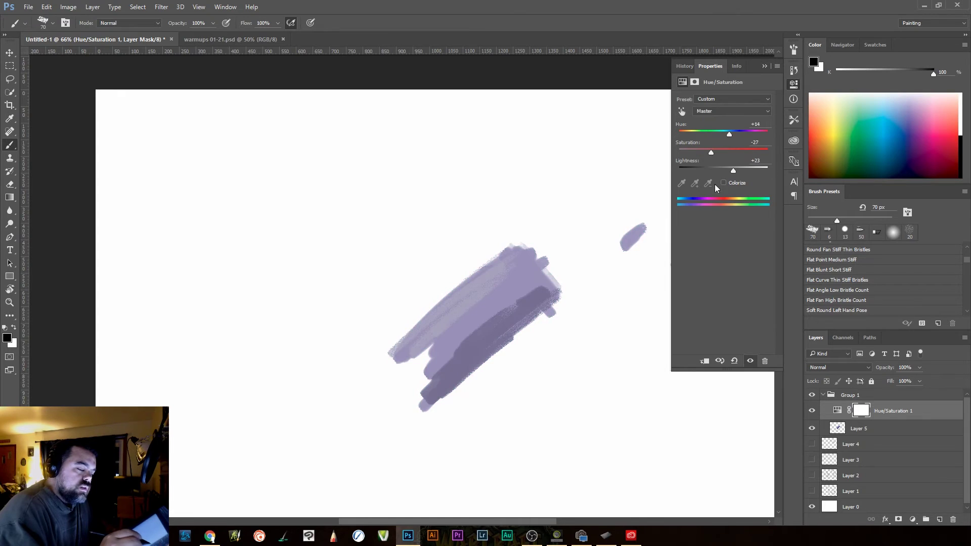
pyautogui.moveTo(711, 152)
pyautogui.mouseDown()
pyautogui.moveTo(735, 149)
pyautogui.moveTo(711, 135)
pyautogui.mouseUp()
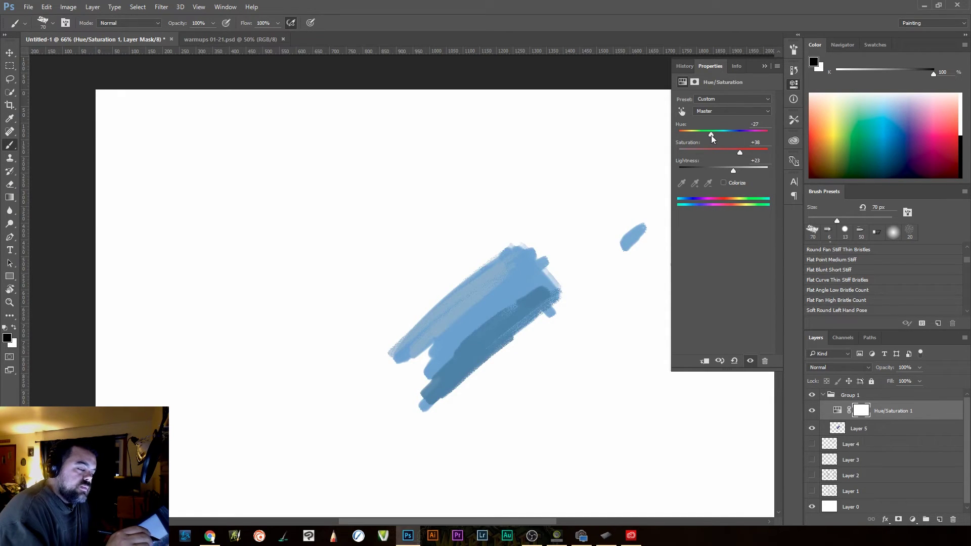
pyautogui.click(718, 110)
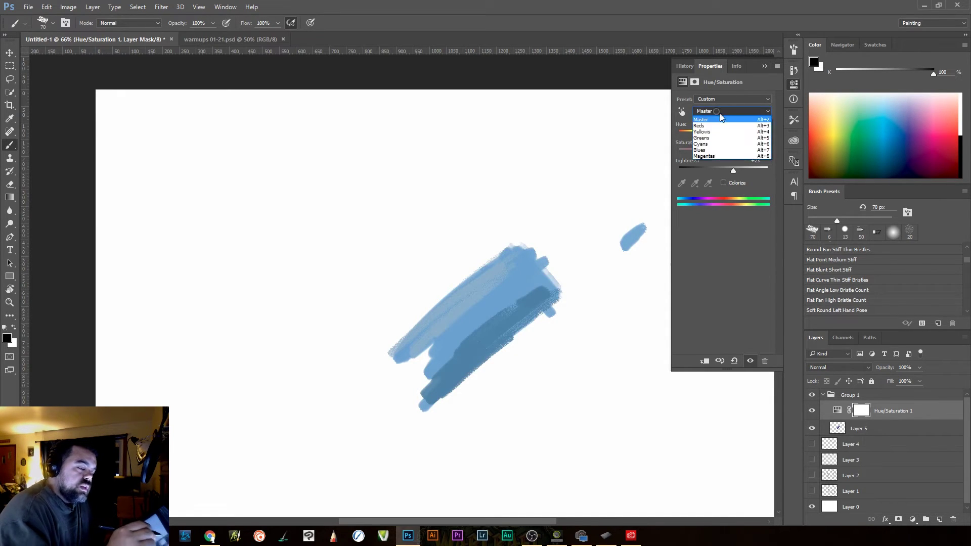
# Adjust the Greens hue and the Cyans lightness and saturation in Hue/Saturation 1
pyautogui.click(711, 138)
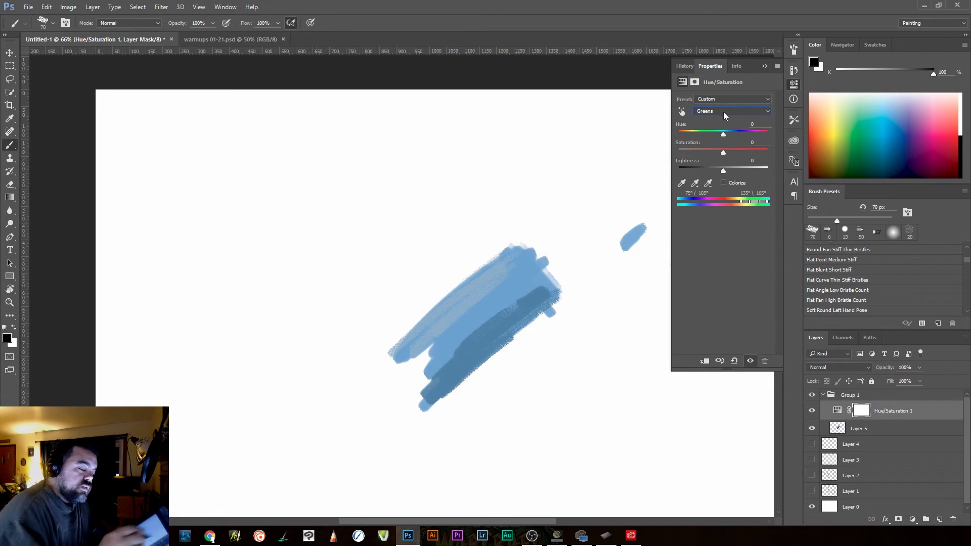
pyautogui.moveTo(742, 132); pyautogui.dragTo(719, 135)
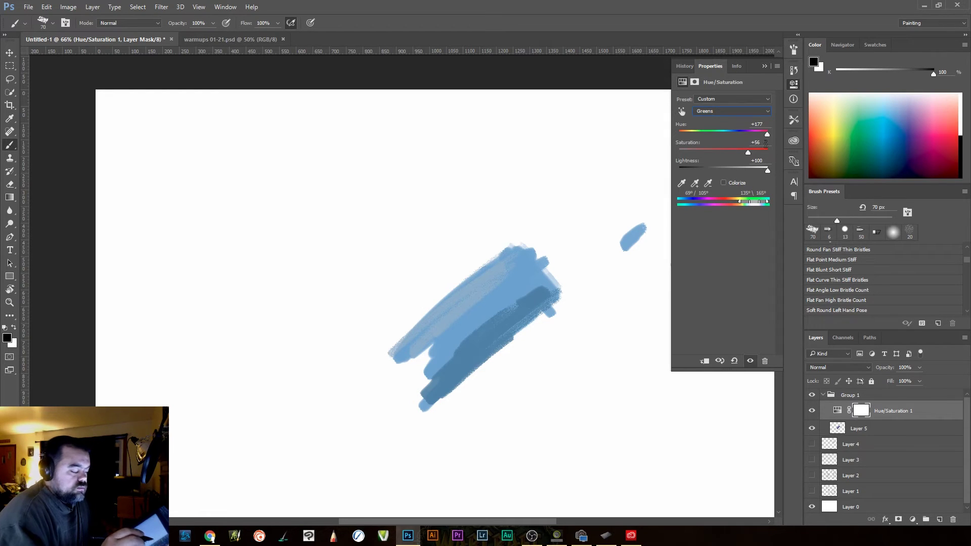
pyautogui.click(738, 113)
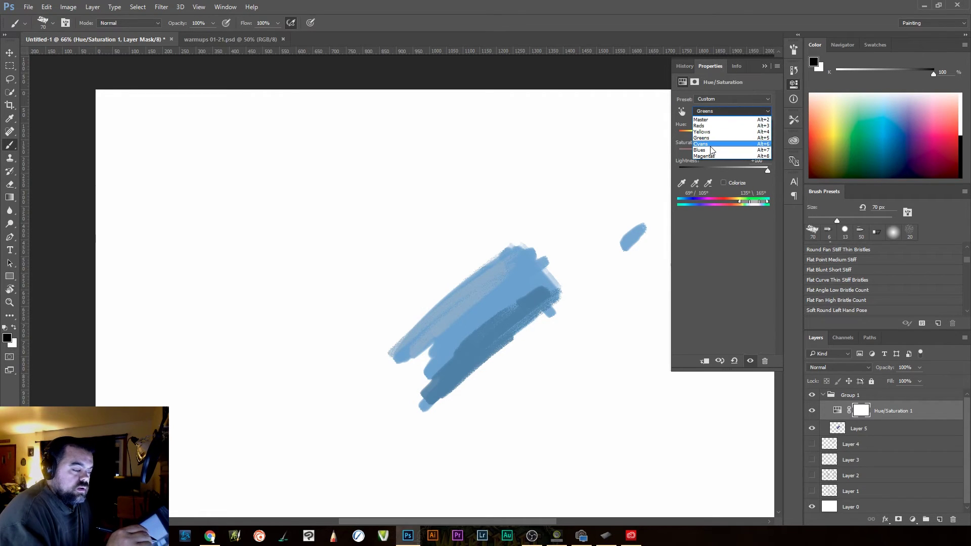
pyautogui.click(710, 142)
pyautogui.moveTo(723, 171); pyautogui.dragTo(690, 160)
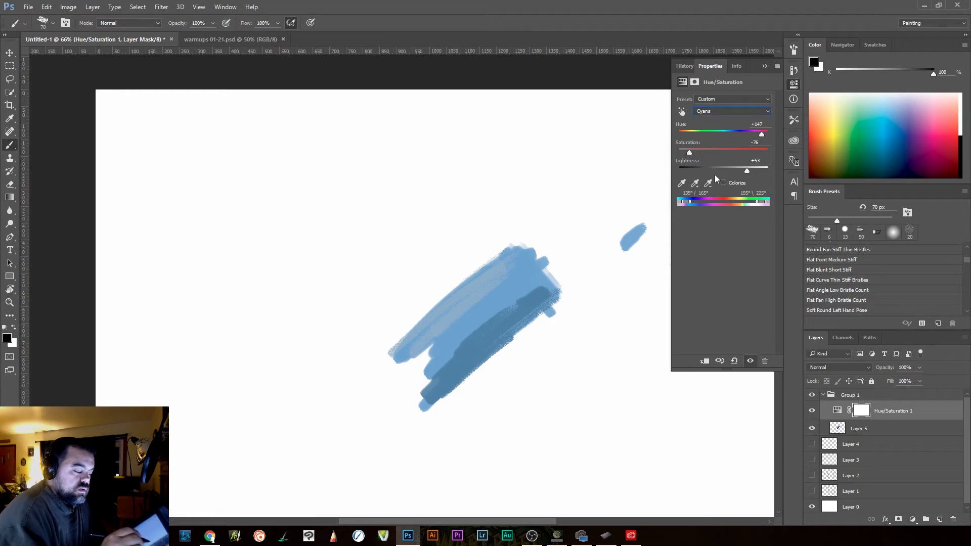
# Recolour all colours (Master) green with Hue -96 and Saturation +39
pyautogui.click(718, 111)
pyautogui.click(710, 120)
pyautogui.click(718, 111)
pyautogui.click(718, 120)
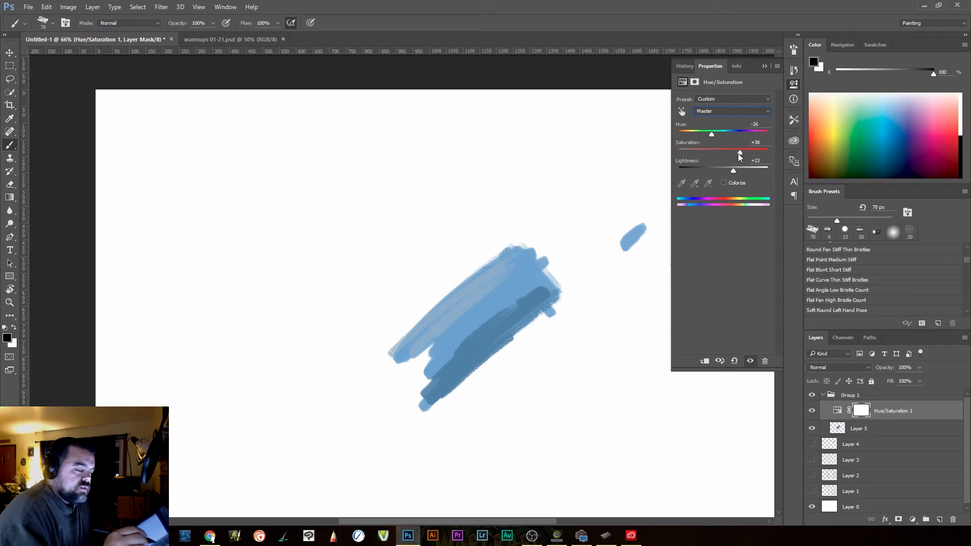
pyautogui.moveTo(735, 170); pyautogui.dragTo(751, 170)
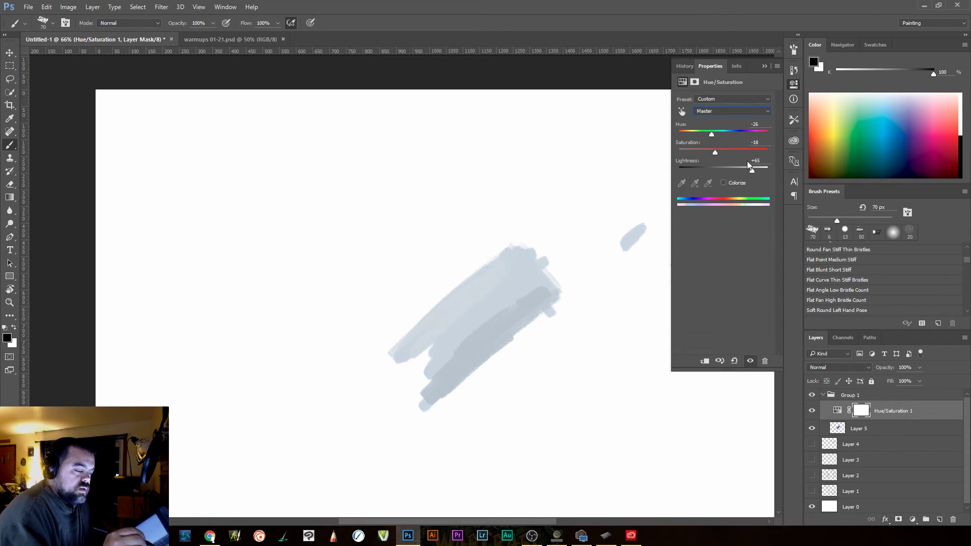
pyautogui.moveTo(712, 136); pyautogui.dragTo(693, 134)
pyautogui.moveTo(746, 164)
pyautogui.mouseDown()
pyautogui.moveTo(688, 169)
pyautogui.moveTo(727, 169)
pyautogui.moveTo(716, 168)
pyautogui.moveTo(740, 153)
pyautogui.mouseUp()
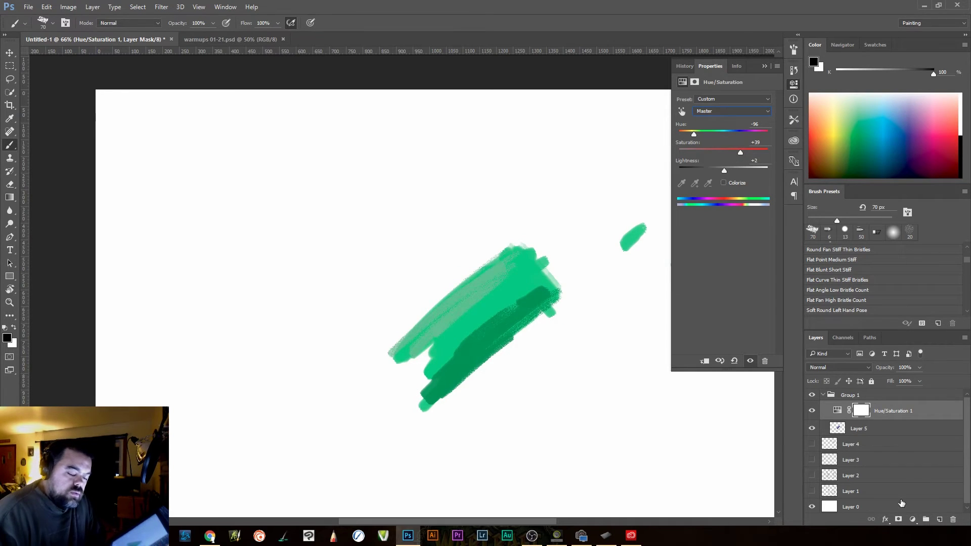
# Hide Hue/Saturation 1 and add a Curves adjustment layer
pyautogui.click(912, 520)
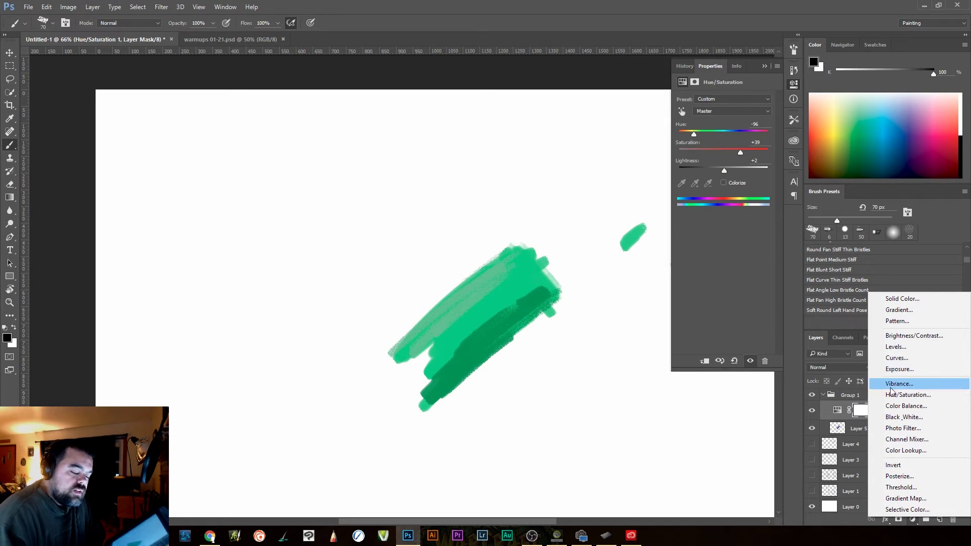
pyautogui.click(912, 520)
pyautogui.click(912, 520)
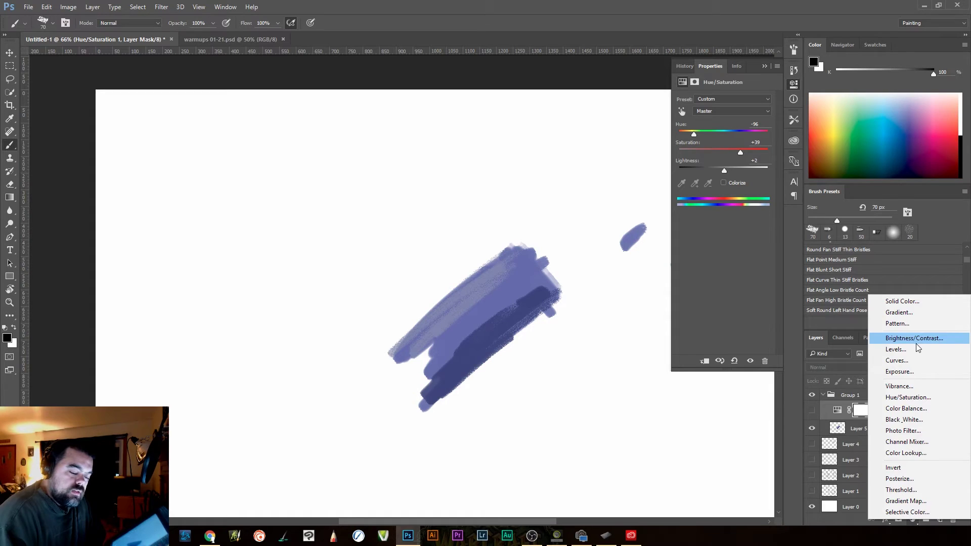
pyautogui.click(907, 360)
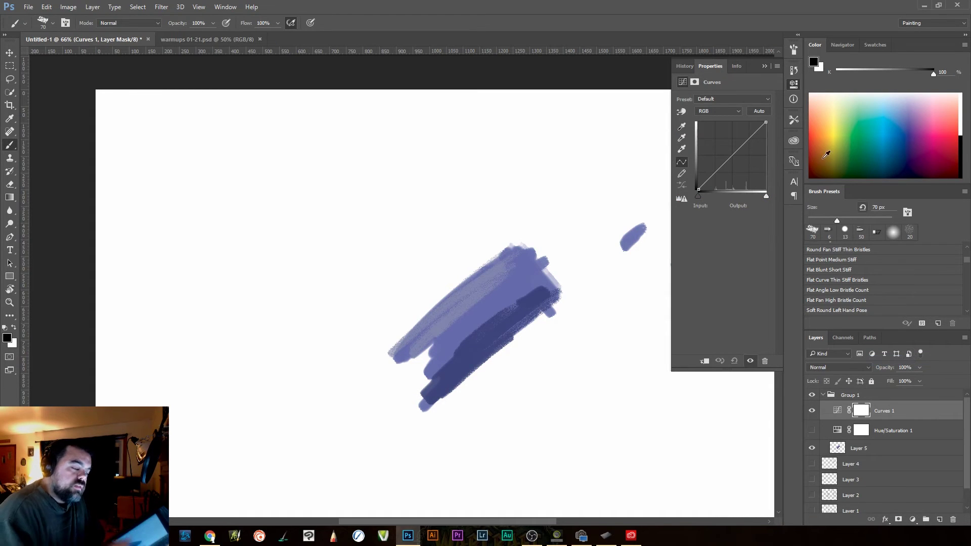
# Drag two points on the RGB curve of Curves 1 to recolour the strokes, then hide it
pyautogui.click(718, 112)
pyautogui.click(721, 109)
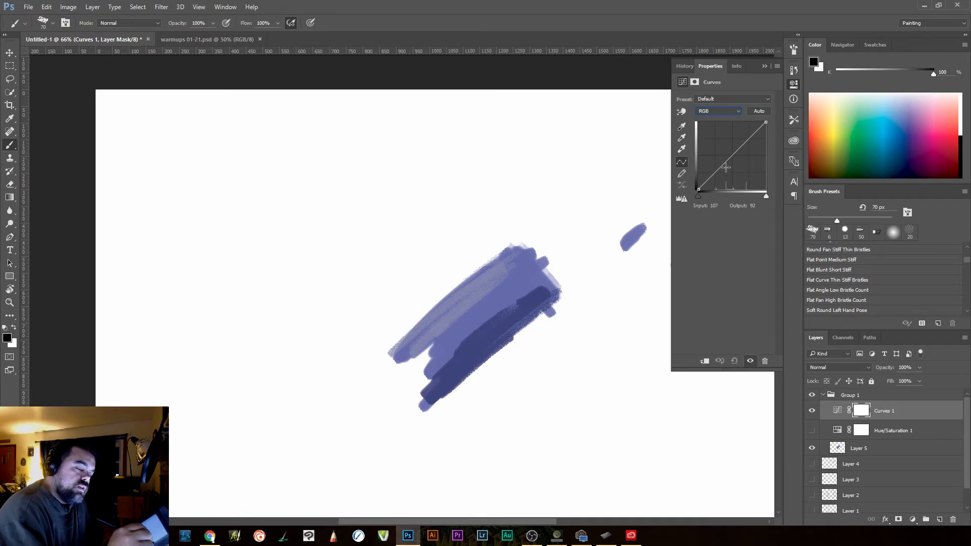
pyautogui.moveTo(722, 167)
pyautogui.mouseDown()
pyautogui.moveTo(749, 134)
pyautogui.moveTo(741, 153)
pyautogui.moveTo(717, 164)
pyautogui.moveTo(705, 196)
pyautogui.moveTo(755, 199)
pyautogui.mouseUp()
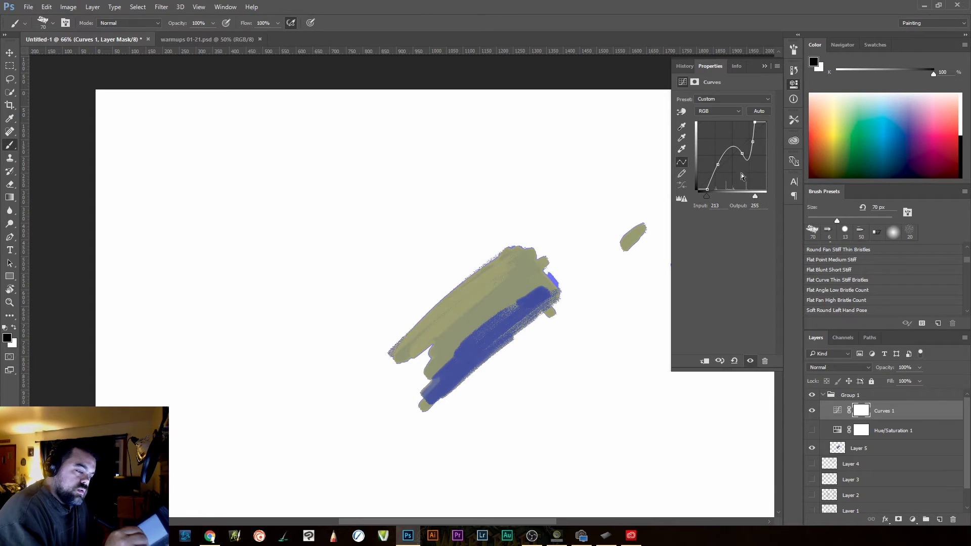
pyautogui.moveTo(741, 154); pyautogui.dragTo(748, 136)
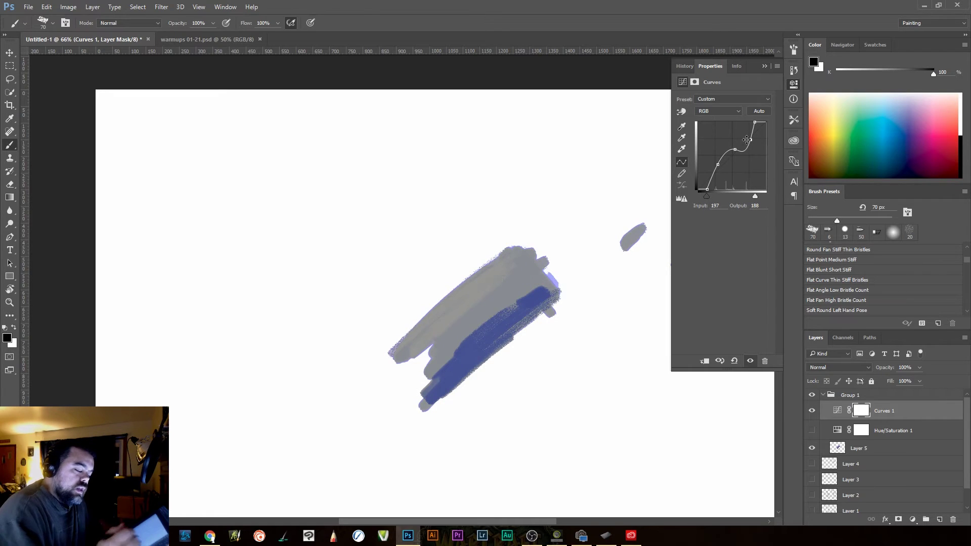
pyautogui.click(811, 411)
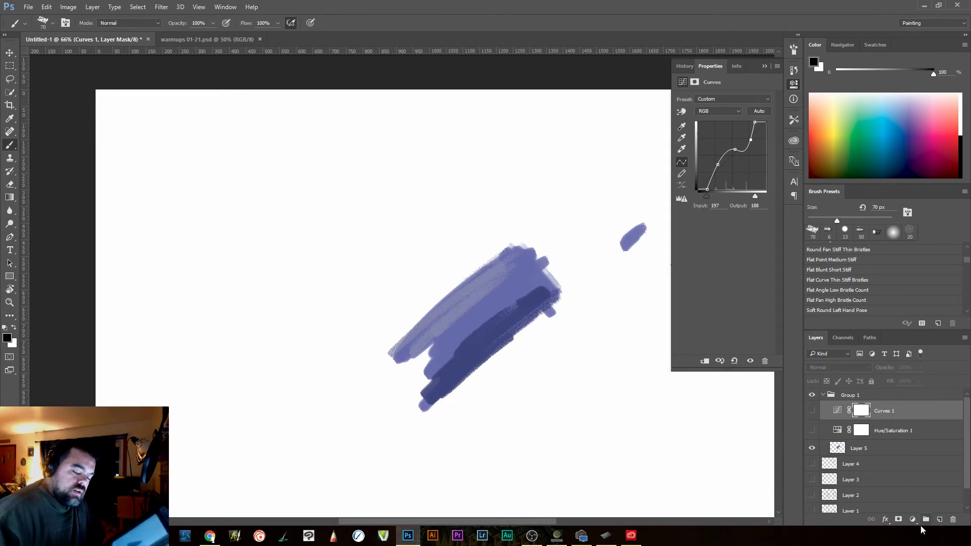
pyautogui.click(912, 519)
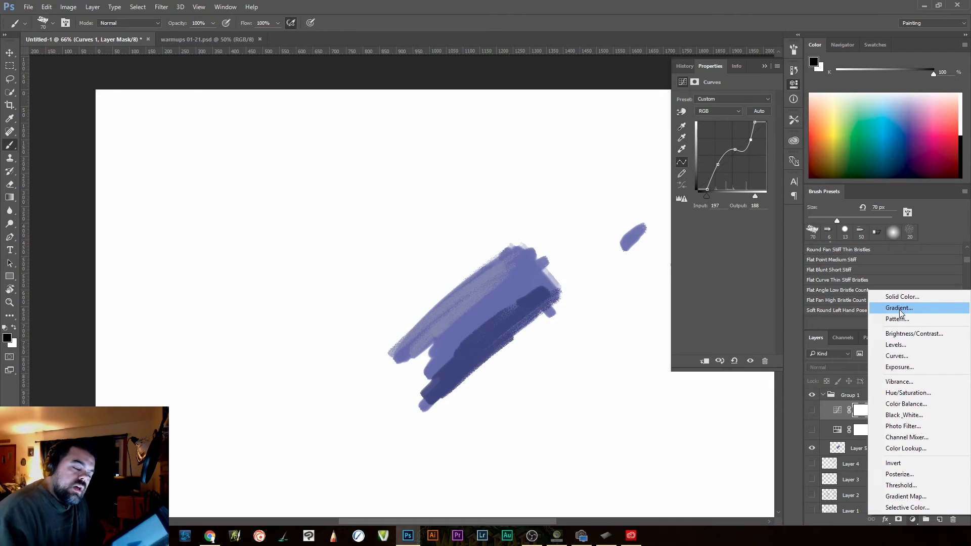
# Add a Brightness/Contrast layer, raise its Contrast, and hide it
pyautogui.click(907, 335)
pyautogui.moveTo(730, 142)
pyautogui.mouseDown()
pyautogui.moveTo(748, 143)
pyautogui.moveTo(681, 142)
pyautogui.moveTo(778, 147)
pyautogui.moveTo(716, 152)
pyautogui.moveTo(730, 150)
pyautogui.mouseUp()
pyautogui.click(811, 410)
# Add a Levels layer, try its output sliders, and hide it
pyautogui.click(911, 519)
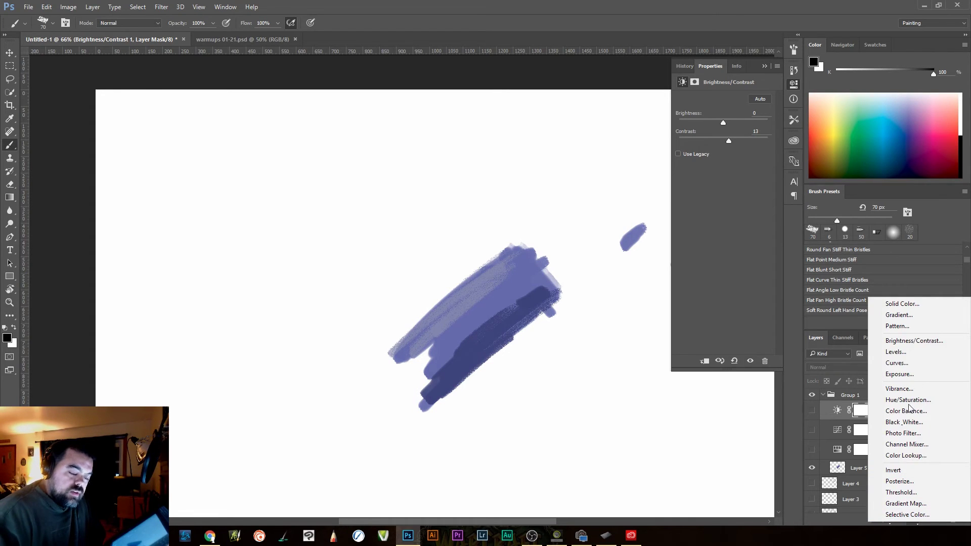
pyautogui.click(905, 352)
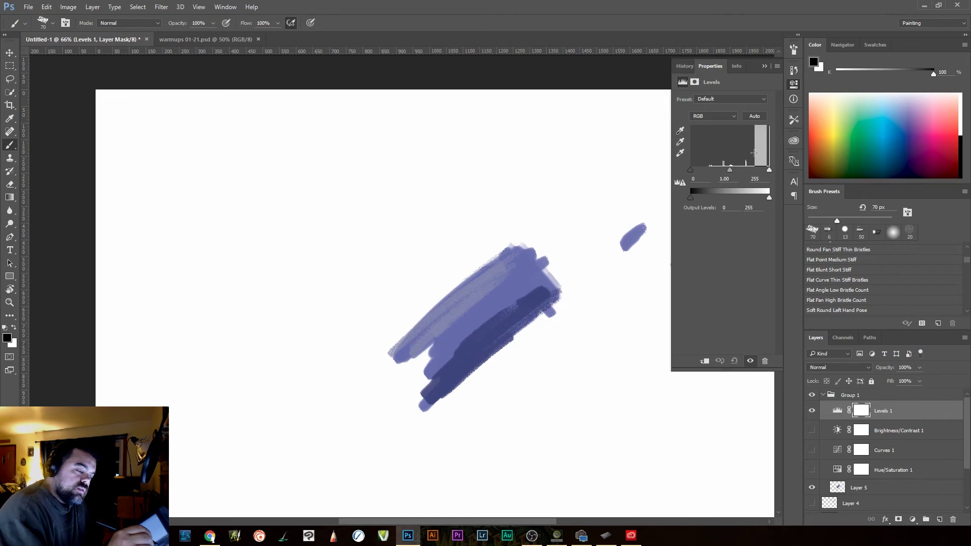
pyautogui.moveTo(768, 199)
pyautogui.mouseDown()
pyautogui.moveTo(741, 198)
pyautogui.moveTo(769, 198)
pyautogui.mouseUp()
pyautogui.moveTo(691, 198)
pyautogui.mouseDown()
pyautogui.moveTo(702, 198)
pyautogui.moveTo(687, 197)
pyautogui.mouseUp()
pyautogui.click(811, 412)
pyautogui.click(912, 519)
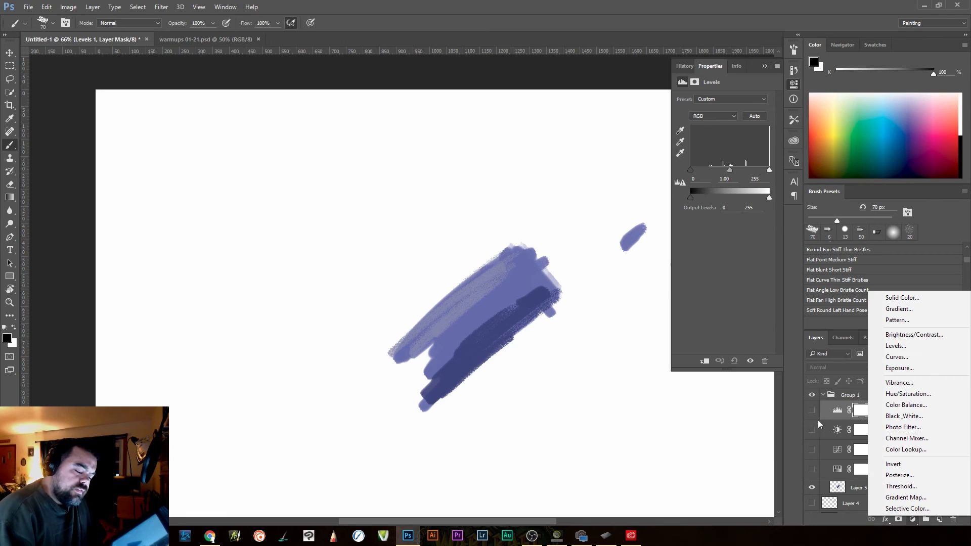
# Turn Hue/Saturation 1 back on and create a new Layer 6 above Layer 5
pyautogui.click(837, 410)
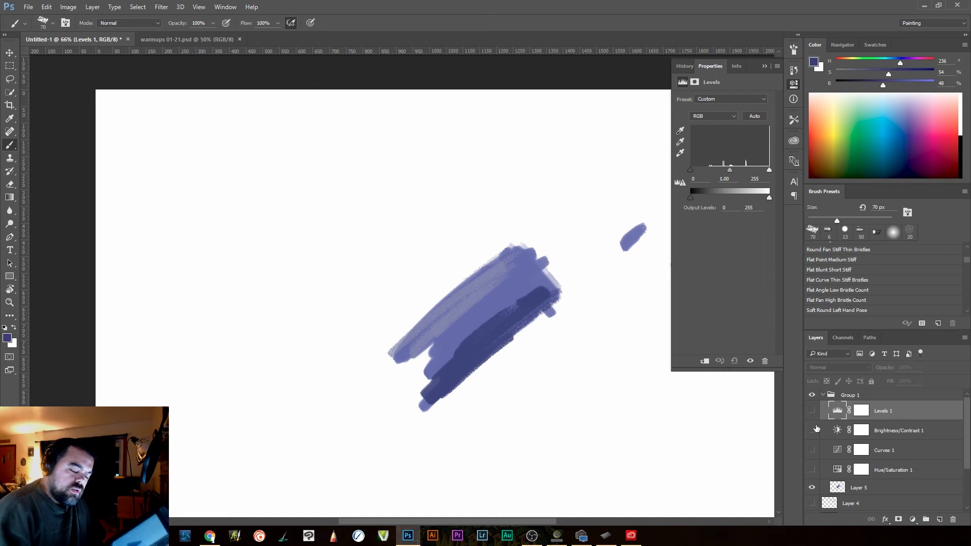
pyautogui.click(812, 470)
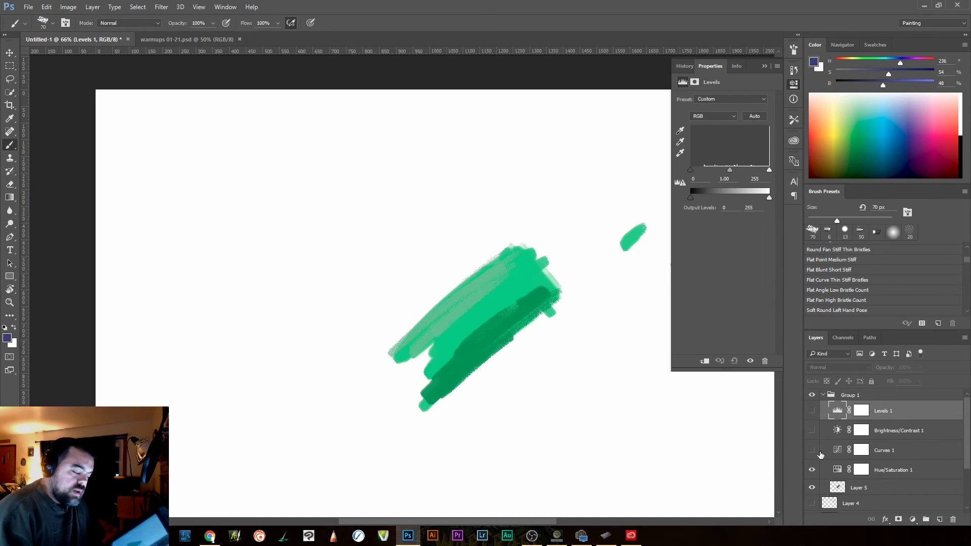
pyautogui.click(868, 491)
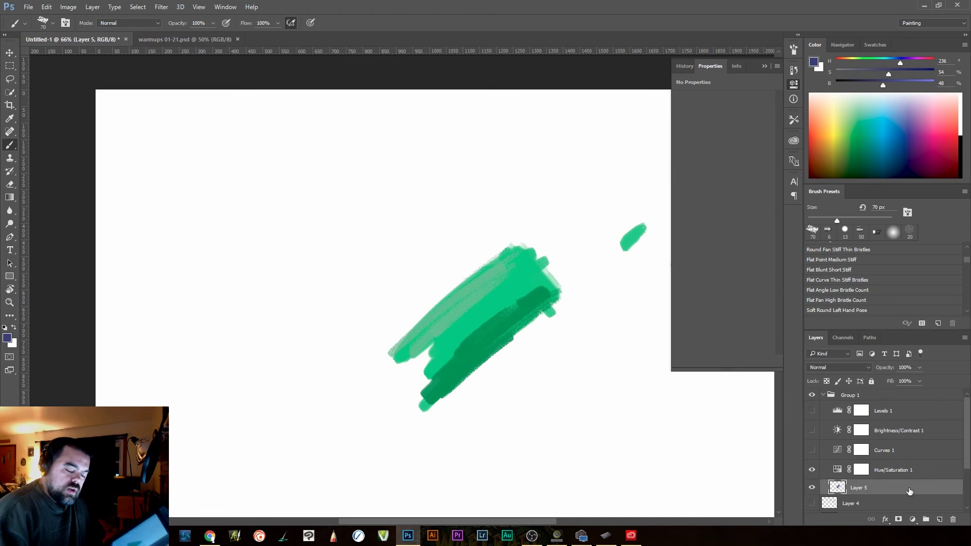
pyautogui.click(934, 518)
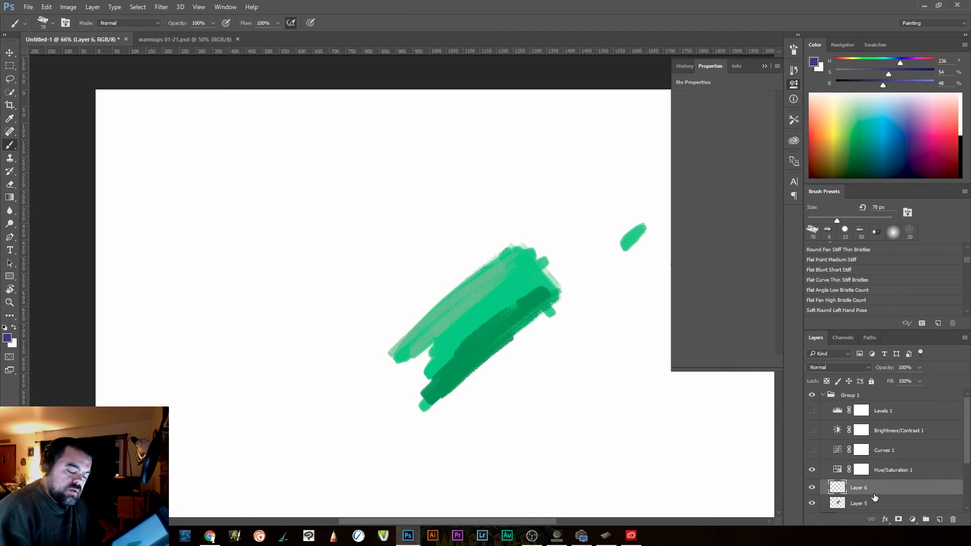
# Paint a new group of dark strokes above the patch, toggling Hue/Saturation 1 to compare
pyautogui.moveTo(498, 156)
pyautogui.mouseDown()
pyautogui.moveTo(373, 243)
pyautogui.moveTo(537, 159)
pyautogui.moveTo(375, 267)
pyautogui.moveTo(397, 230)
pyautogui.mouseUp()
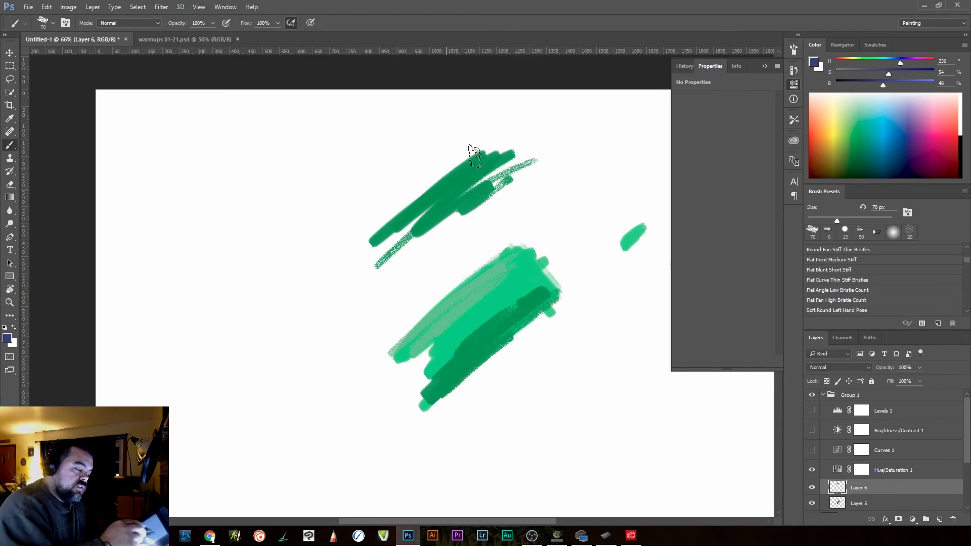
pyautogui.moveTo(482, 137); pyautogui.dragTo(384, 202)
pyautogui.moveTo(439, 136); pyautogui.dragTo(334, 222)
pyautogui.moveTo(407, 165); pyautogui.dragTo(314, 248)
pyautogui.moveTo(412, 187)
pyautogui.mouseDown()
pyautogui.moveTo(321, 310)
pyautogui.moveTo(324, 320)
pyautogui.mouseUp()
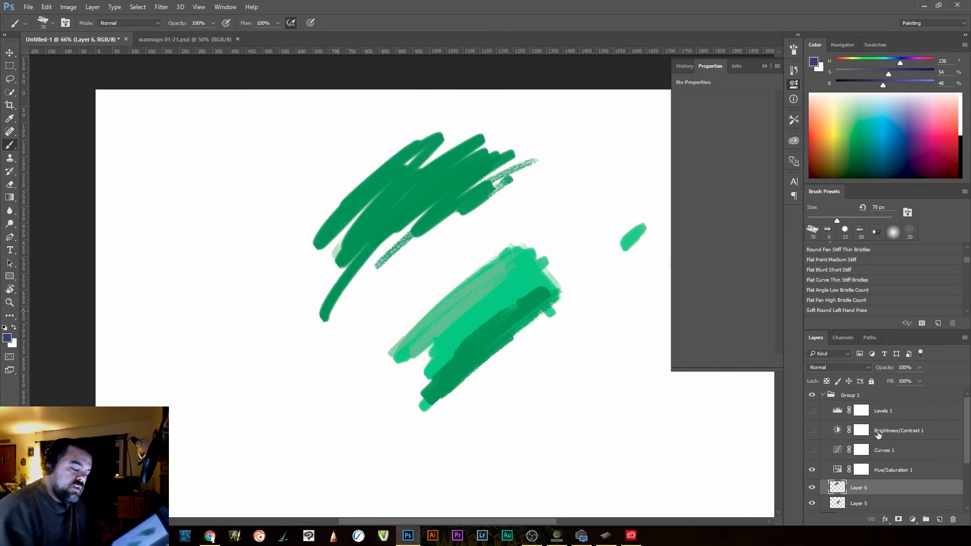
pyautogui.click(812, 470)
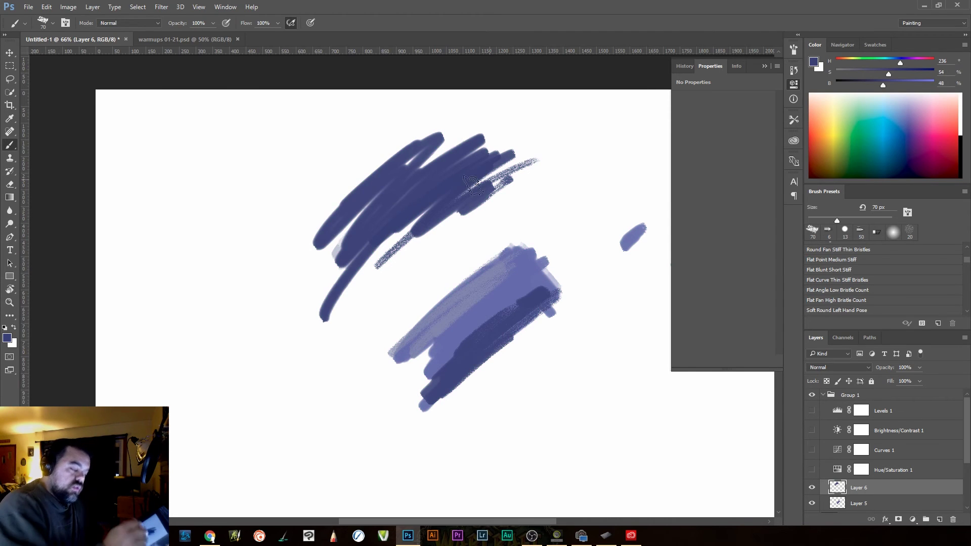
pyautogui.click(812, 470)
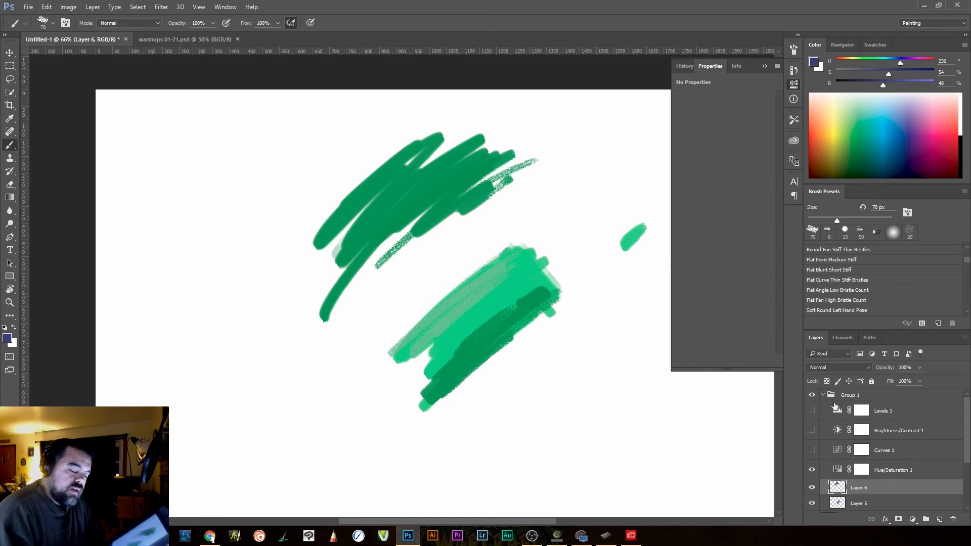
# Set Group 1's blend mode to Normal and move Layer 6 below Layer 5
pyautogui.click(855, 395)
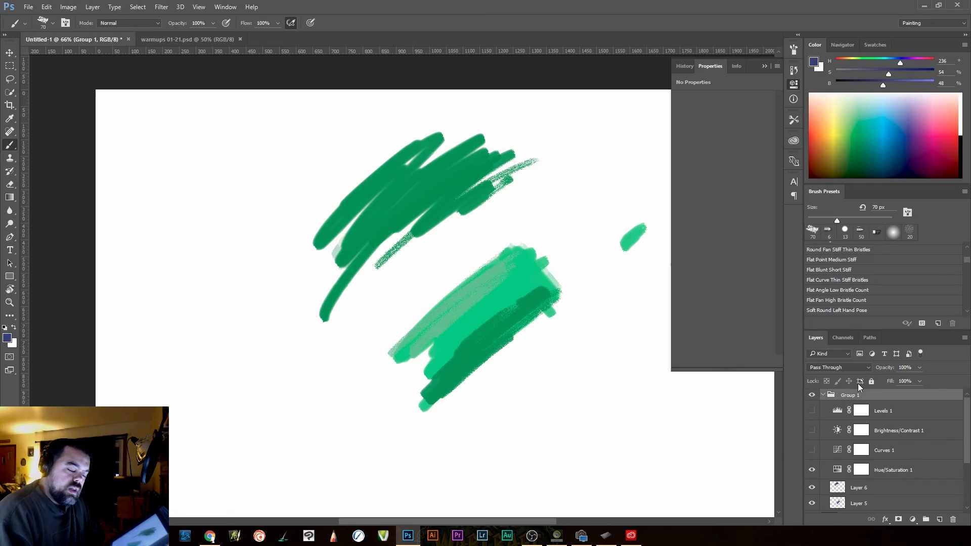
pyautogui.click(849, 368)
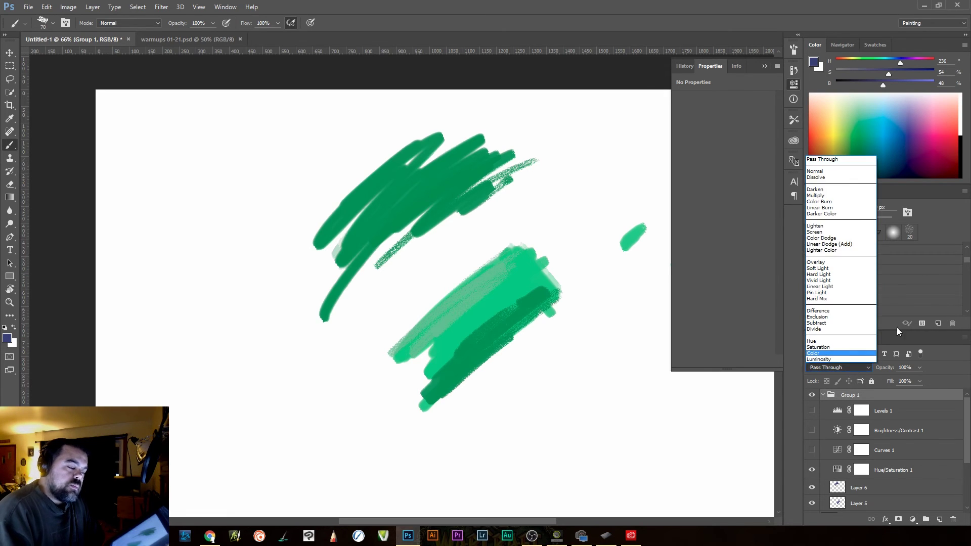
pyautogui.click(831, 172)
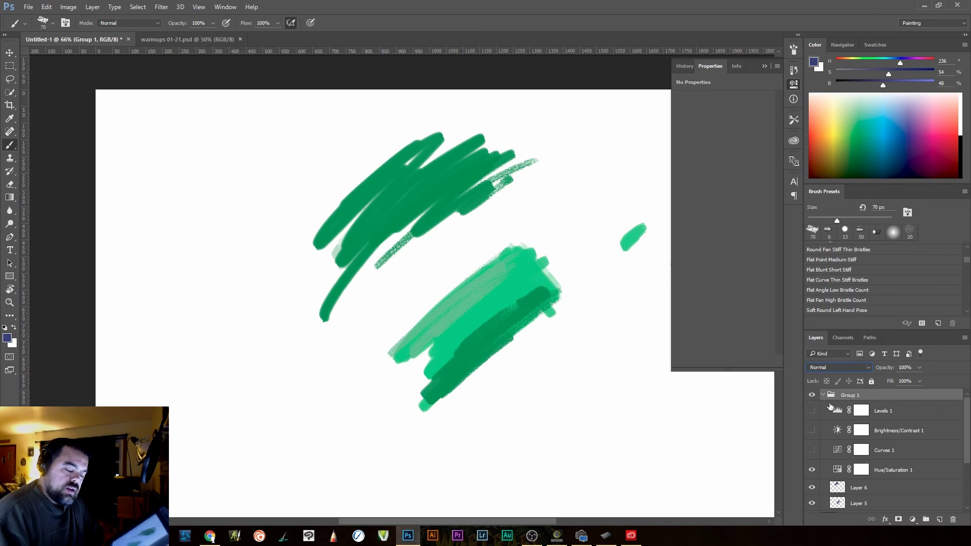
pyautogui.scroll(-3, 884, 481)
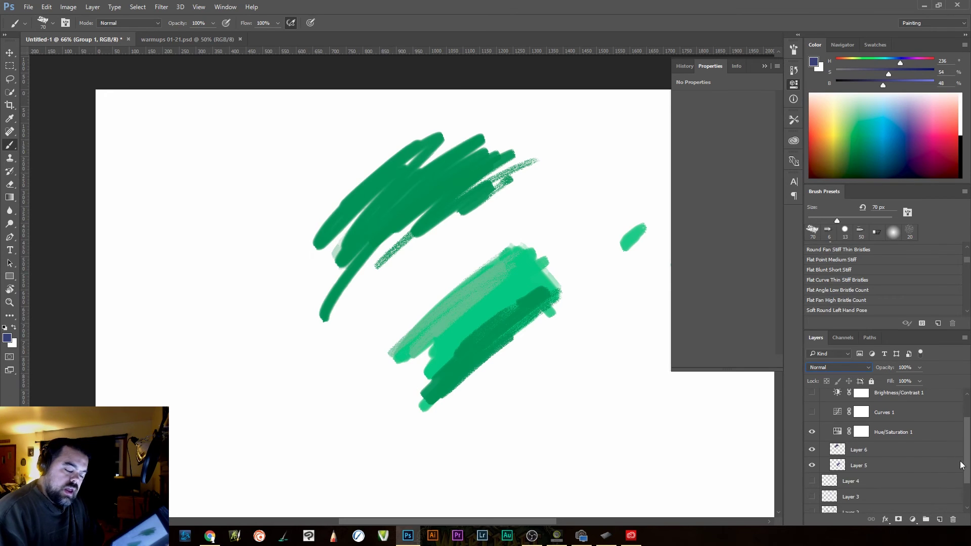
pyautogui.moveTo(870, 454); pyautogui.dragTo(837, 481)
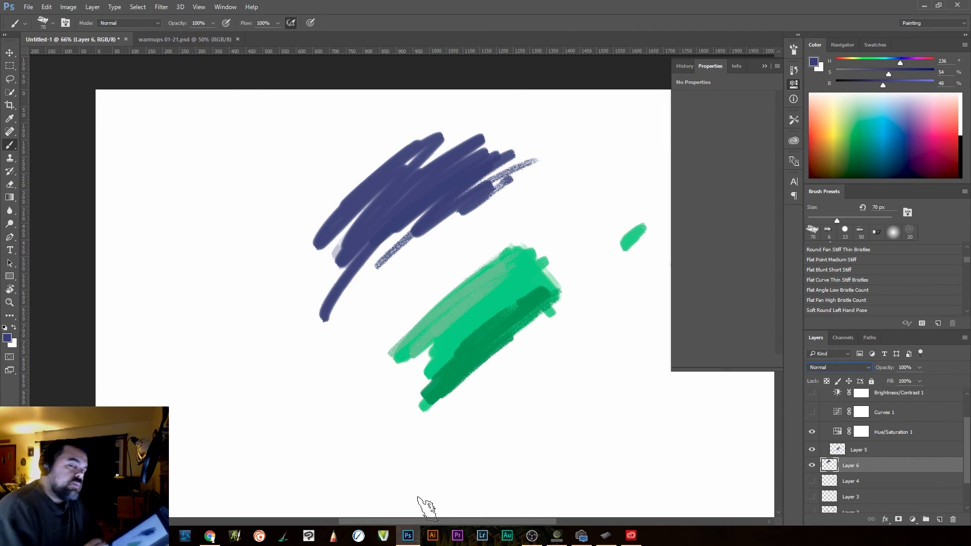
# Compare Group 1 in Pass Through, then return it to Normal blending
pyautogui.scroll(1, 873, 460)
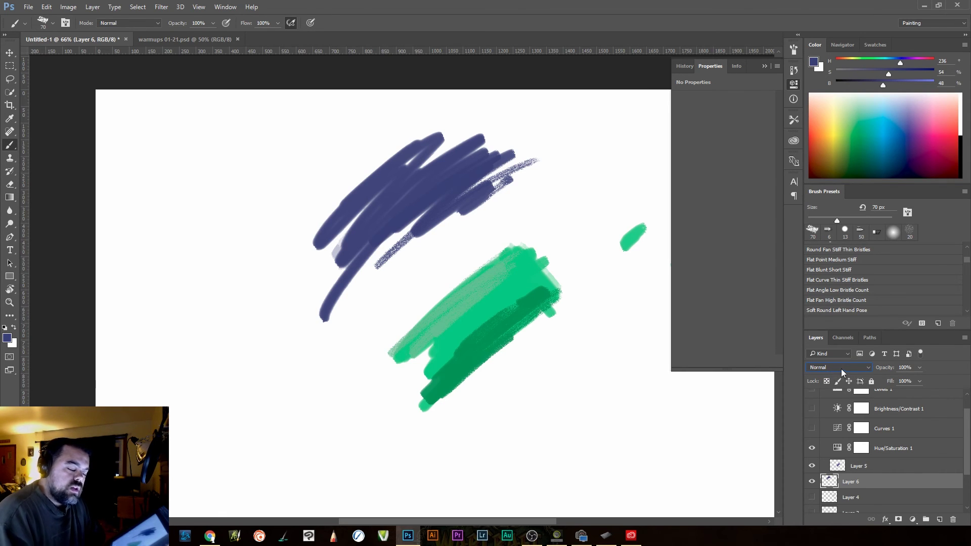
pyautogui.scroll(1, 885, 450)
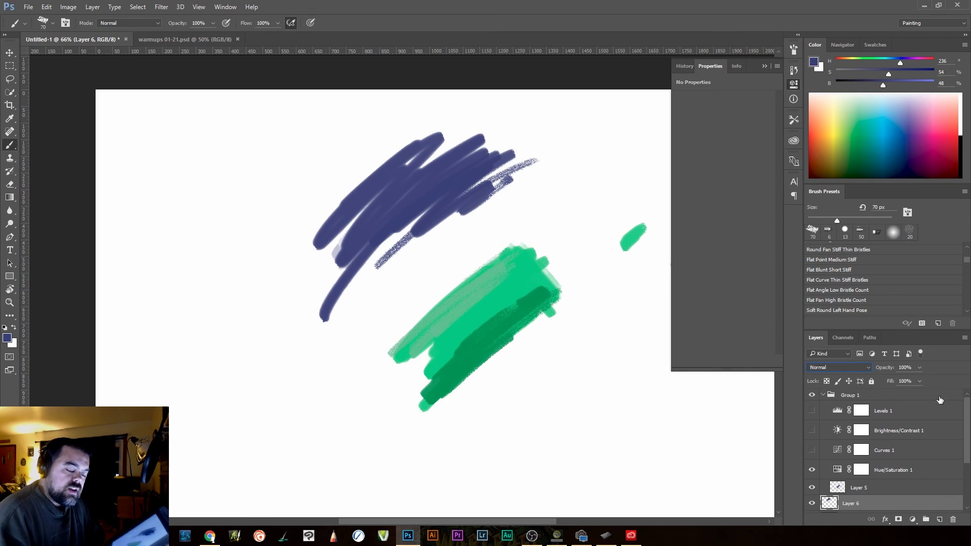
pyautogui.click(859, 394)
pyautogui.click(830, 367)
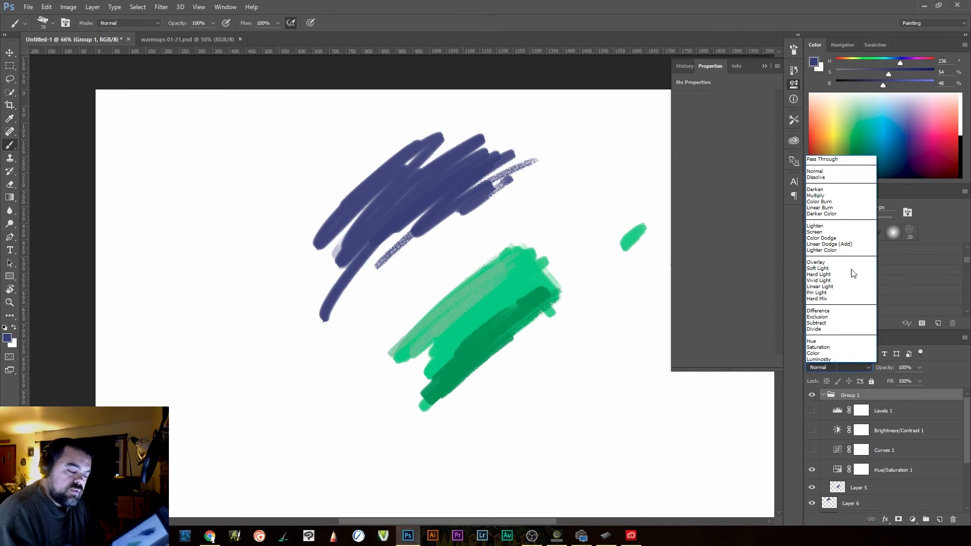
pyautogui.click(826, 159)
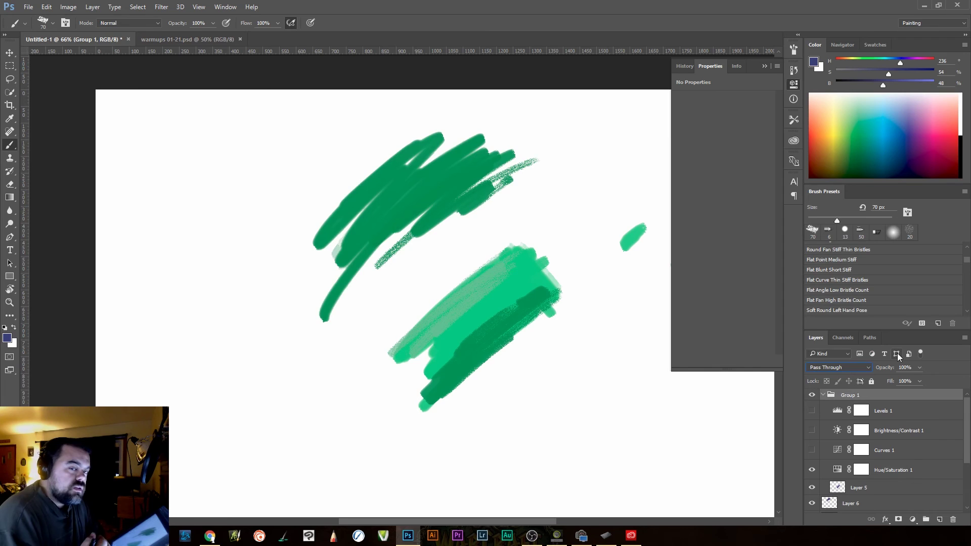
pyautogui.click(849, 368)
pyautogui.click(834, 170)
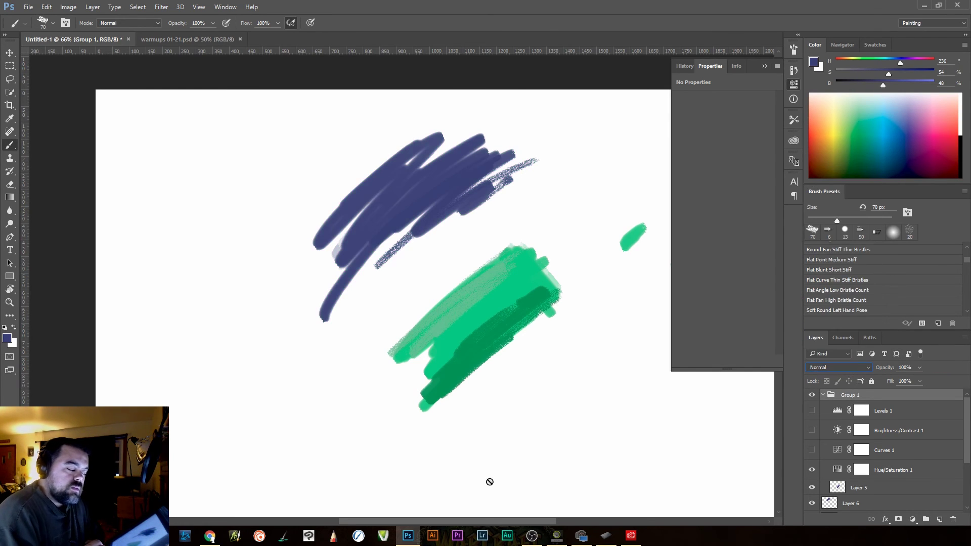